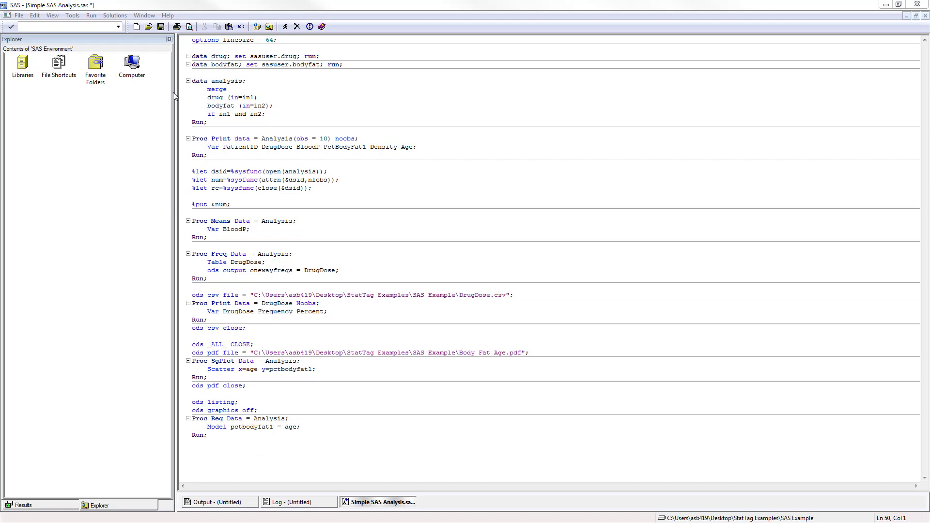
# - Run the entire Simple SAS Analysis program and review the full log for warnings or errors
pyautogui.moveTo(191, 40); pyautogui.dragTo(264, 436)
pyautogui.click(285, 27)
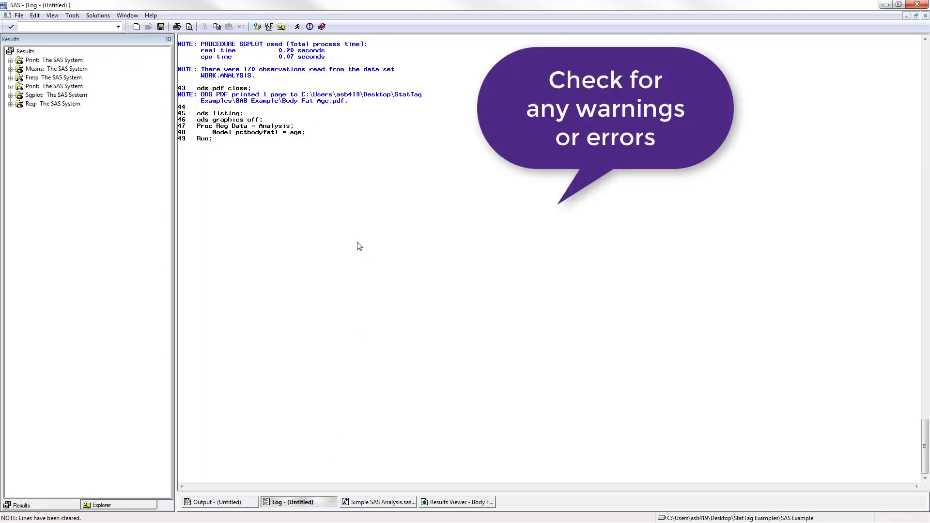
pyautogui.scroll(11, 359, 246)
pyautogui.scroll(10, 358, 247)
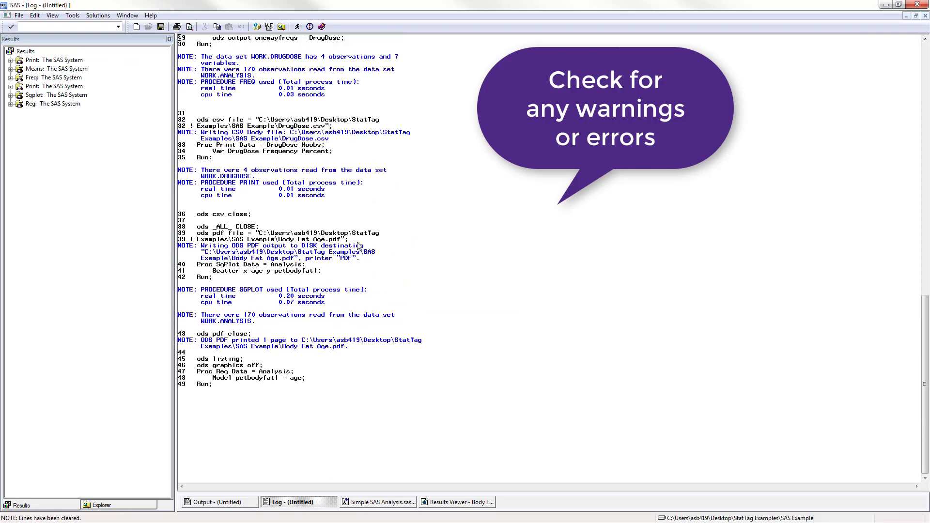
pyautogui.scroll(17, 359, 246)
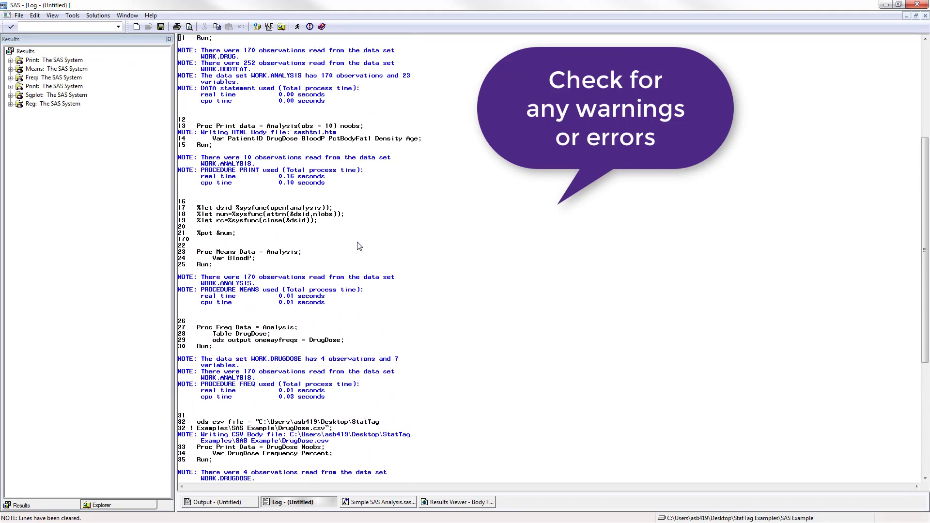
pyautogui.scroll(1, 359, 246)
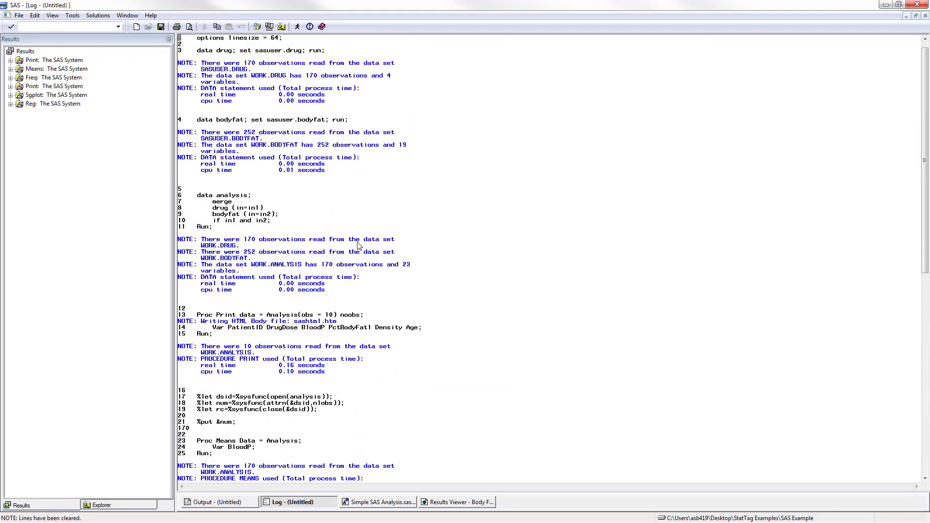
# - Close SAS and check the generated output files Body Fat Age.pdf and DrugDose.csv in the SAS Example folder
pyautogui.click(918, 8)
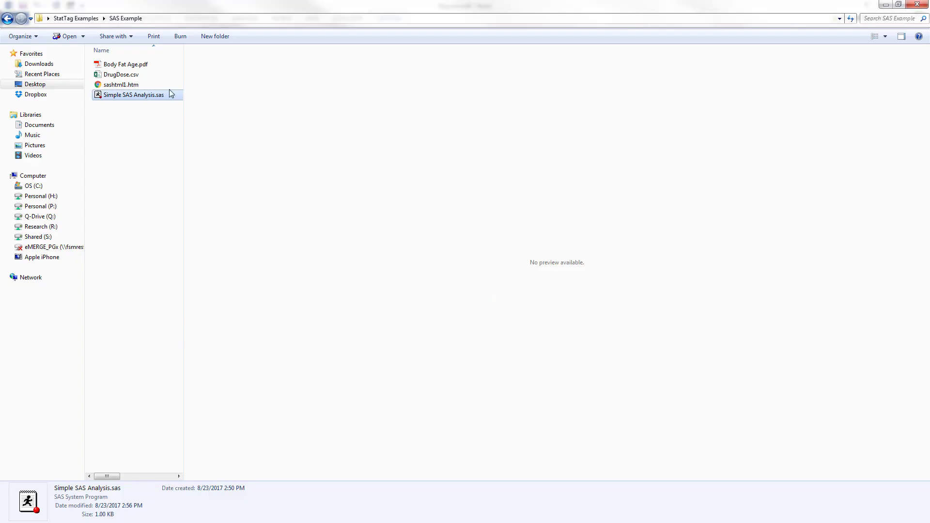
pyautogui.click(131, 64)
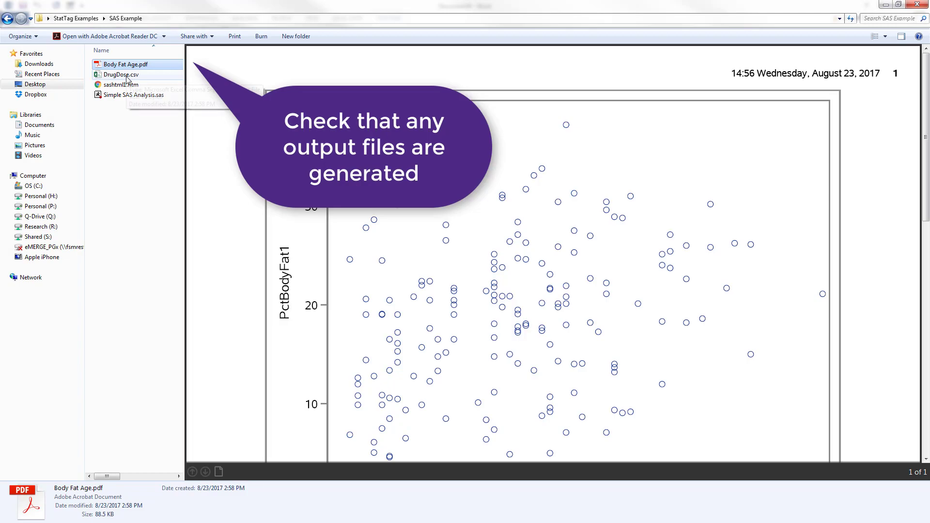
pyautogui.click(124, 75)
pyautogui.click(131, 95)
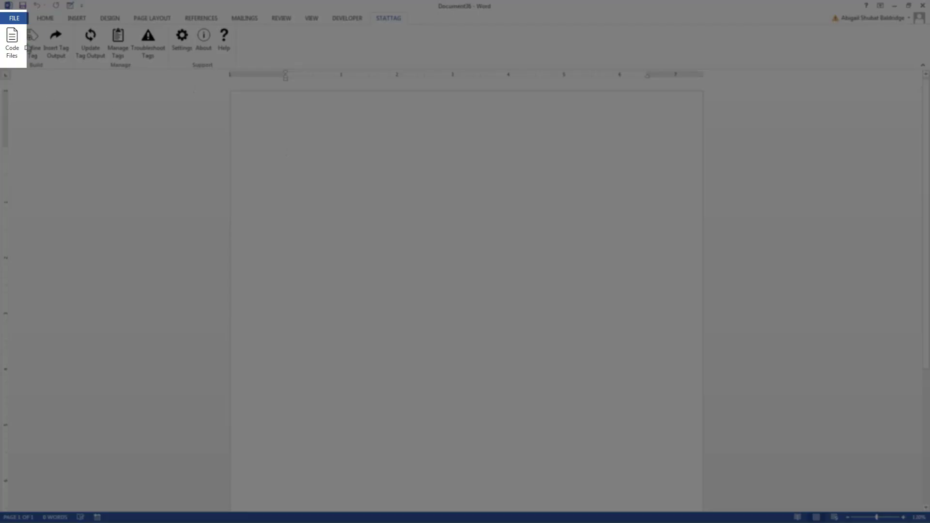
# - In the blank Word document, use StatTag to add Simple SAS Analysis.sas as a code file
pyautogui.click(7, 45)
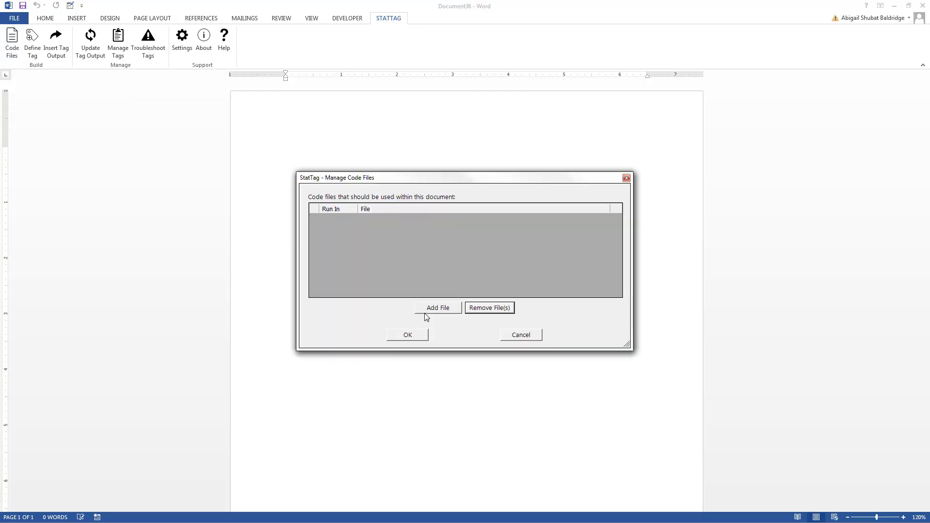
pyautogui.click(434, 310)
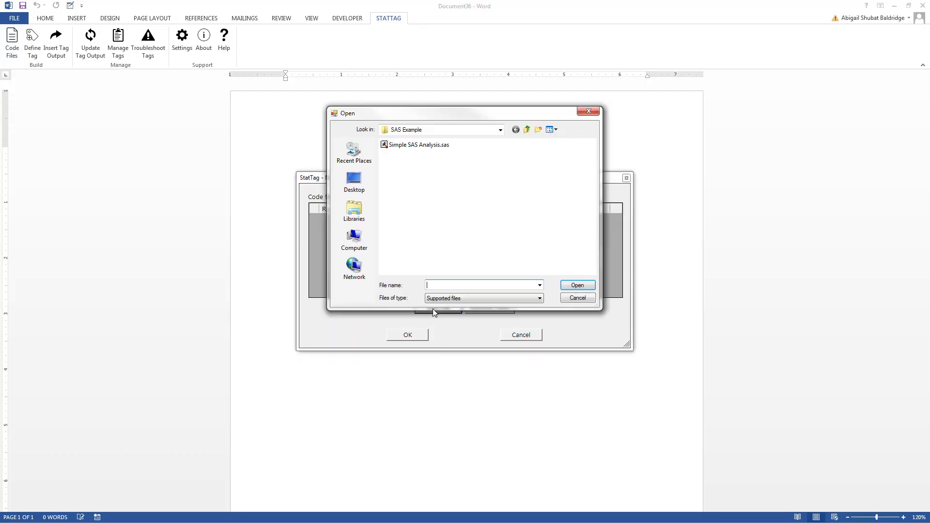
pyautogui.click(411, 145)
pyautogui.click(576, 286)
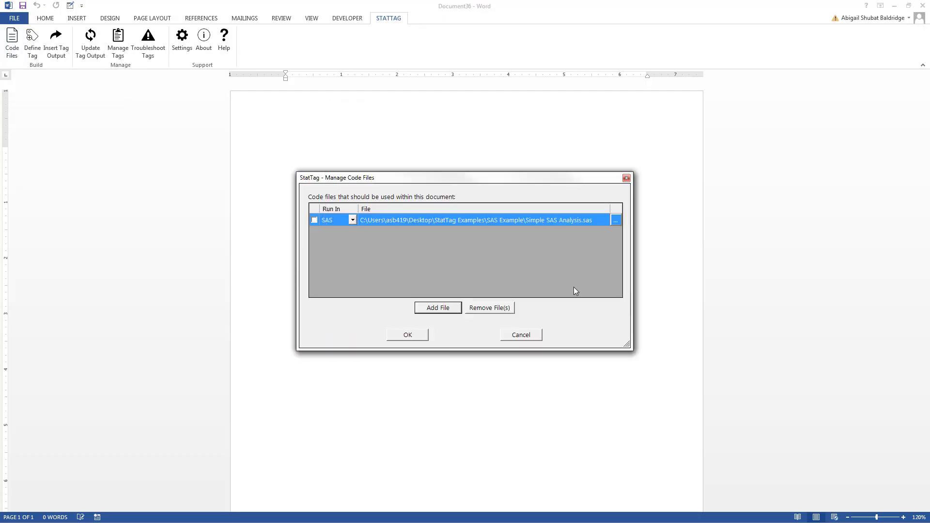
pyautogui.click(416, 338)
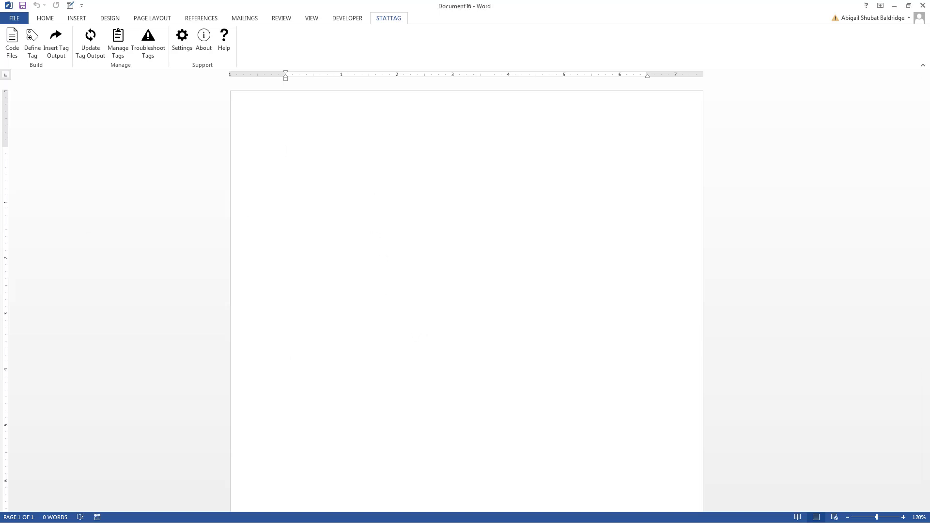
# - Write the opening sentence "This is an analysis of the body fat and drug datasets that are distributed with SAS."
pyautogui.click(331, 162)
pyautogui.write('This is an analysis of the body fat and drug dataset')
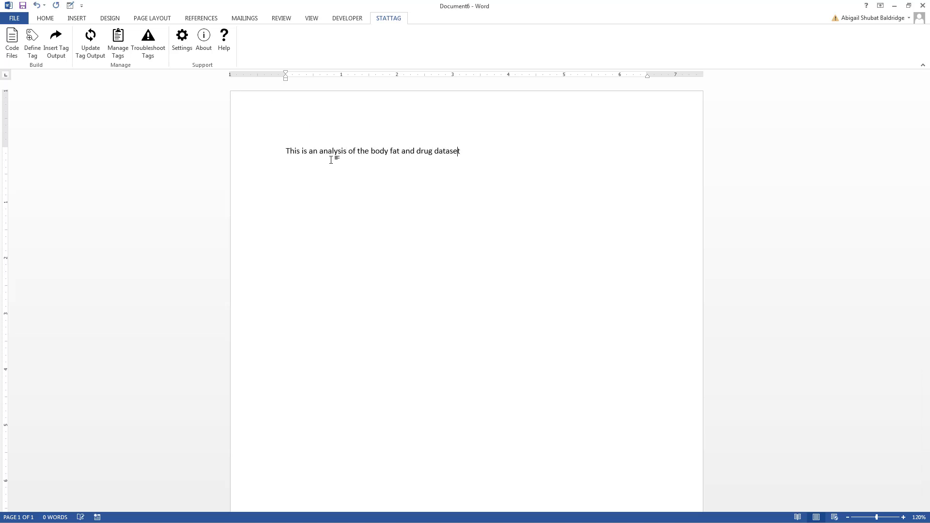
pyautogui.write('s that are distributed with SAS.')
# - Add a new paragraph below the opening sentence reading "Here is a table showing the first 10 observations:"
pyautogui.press('Return')
pyautogui.write('Here is a table showing the first 10 observatio')
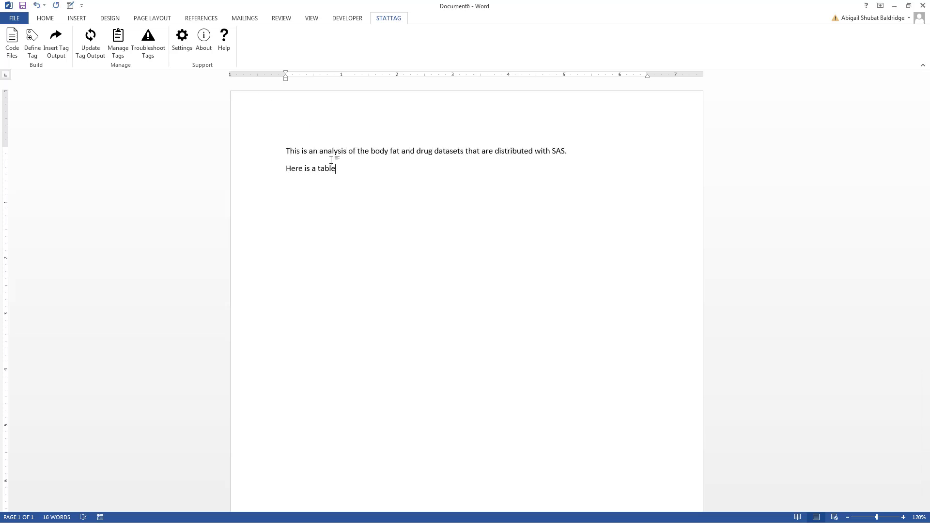
pyautogui.write('ns:')
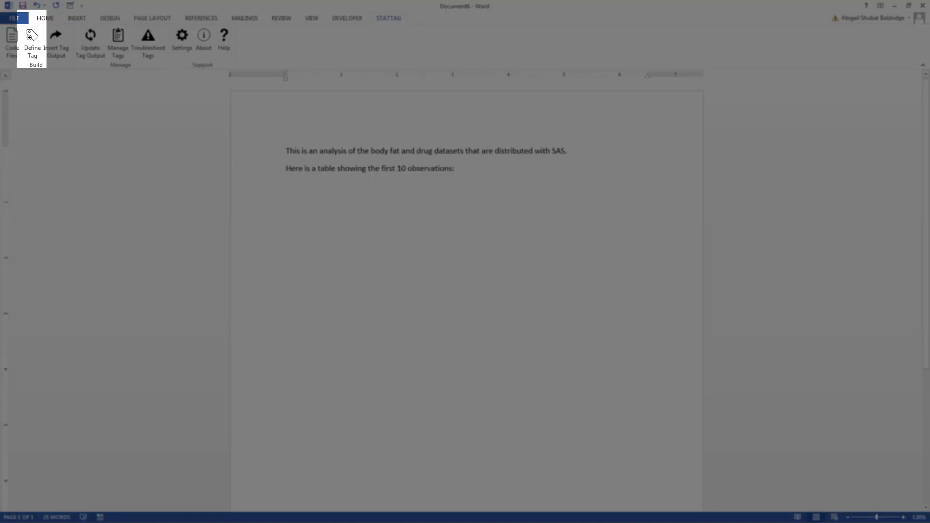
# - Define a new tag on the Proc Print block, code lines 13 to 15, and name it "Show Data"
pyautogui.click(32, 39)
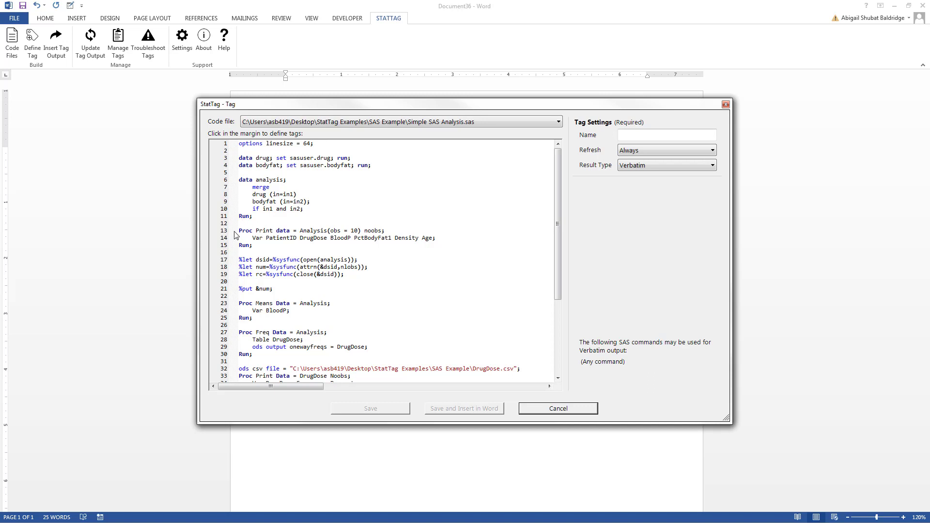
pyautogui.moveTo(237, 232); pyautogui.dragTo(231, 247)
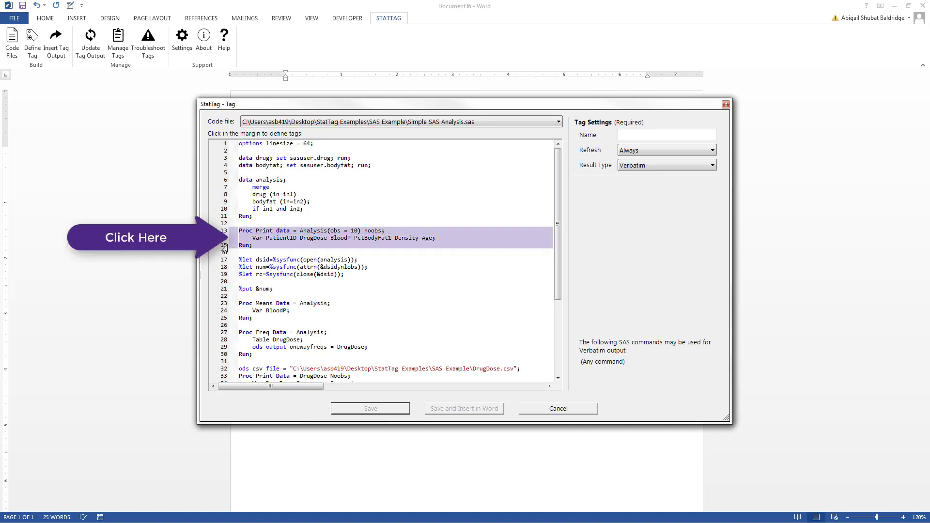
pyautogui.moveTo(224, 248); pyautogui.dragTo(233, 253)
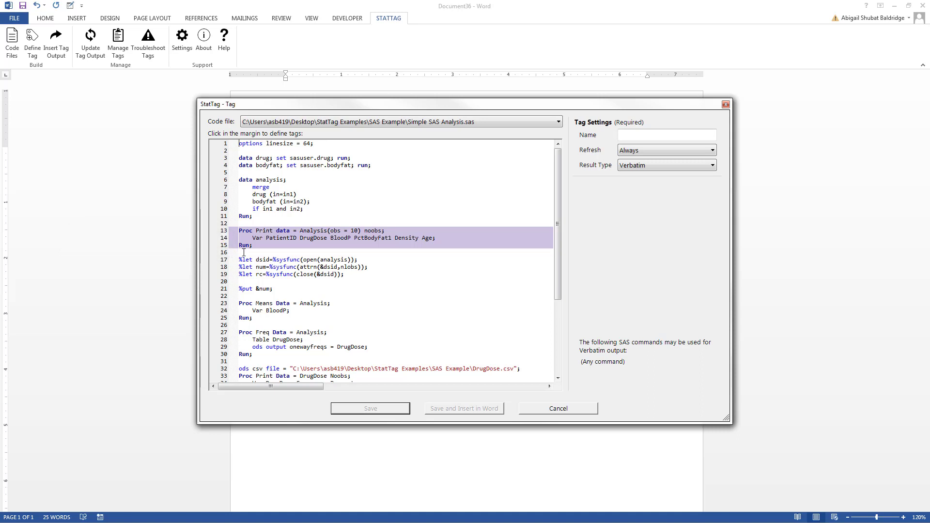
pyautogui.click(643, 134)
pyautogui.write('Show Data')
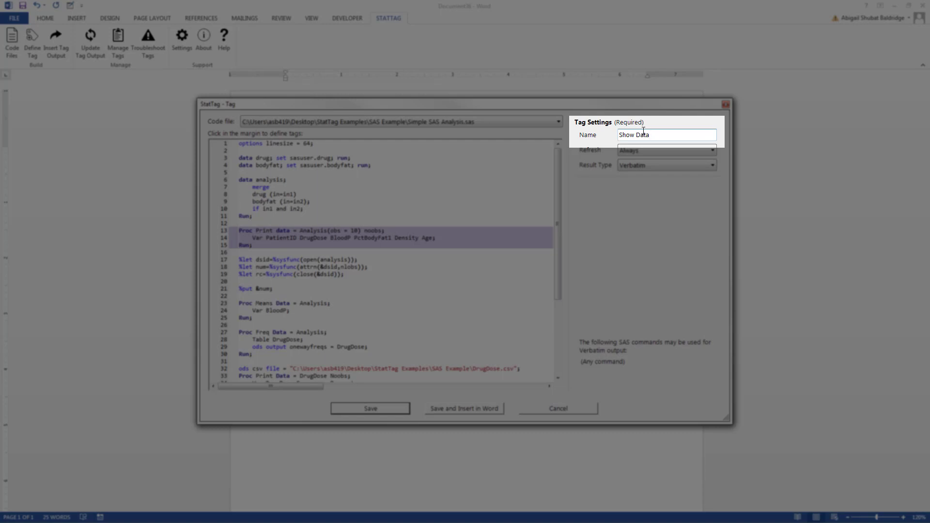
# - Set the Show Data tag to refresh On Demand with a Verbatim result type, and save and insert it in the document
pyautogui.click(644, 151)
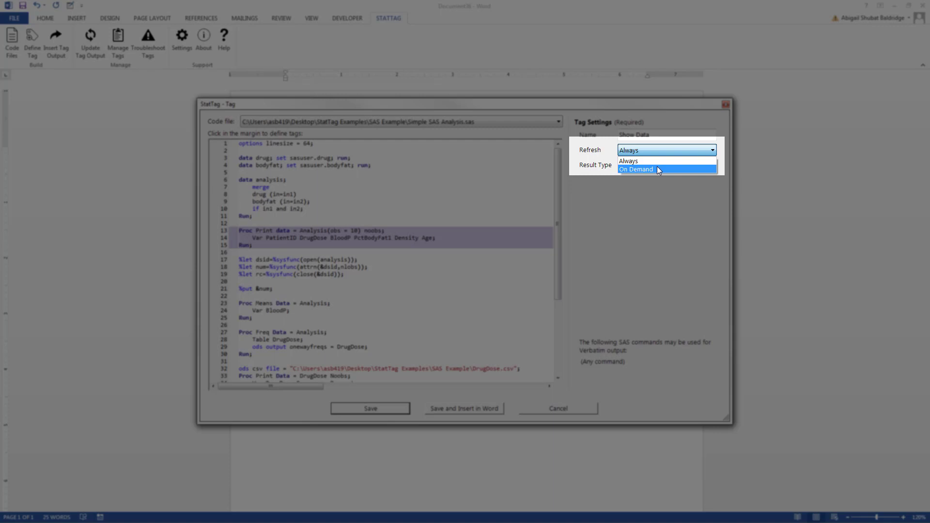
pyautogui.click(658, 168)
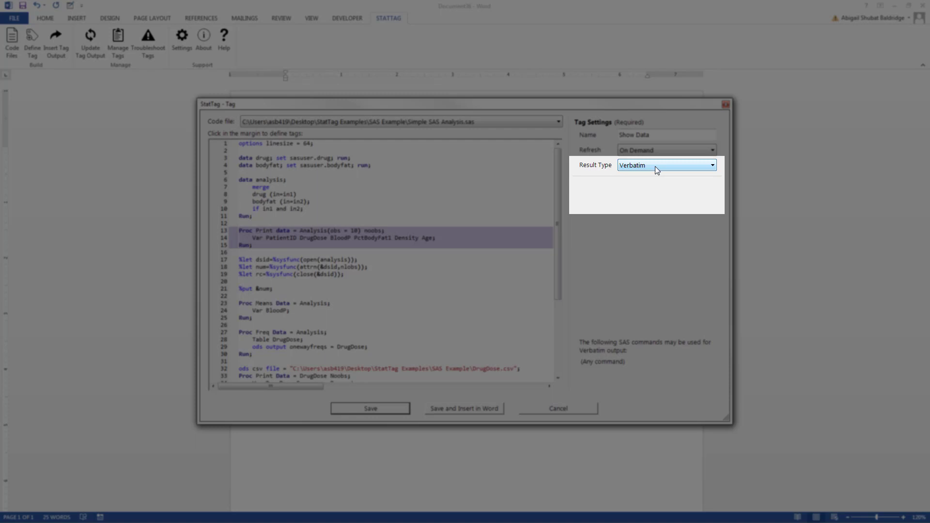
pyautogui.click(655, 167)
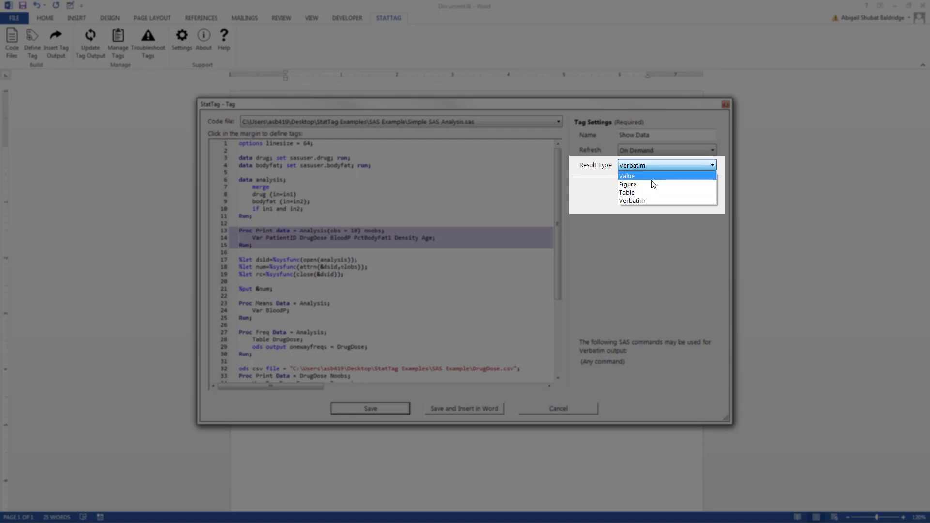
pyautogui.click(649, 199)
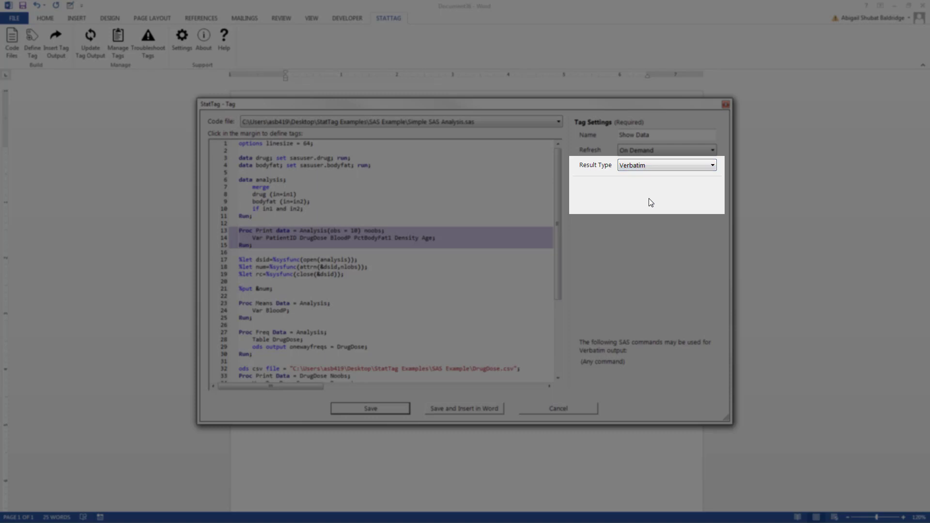
pyautogui.click(482, 411)
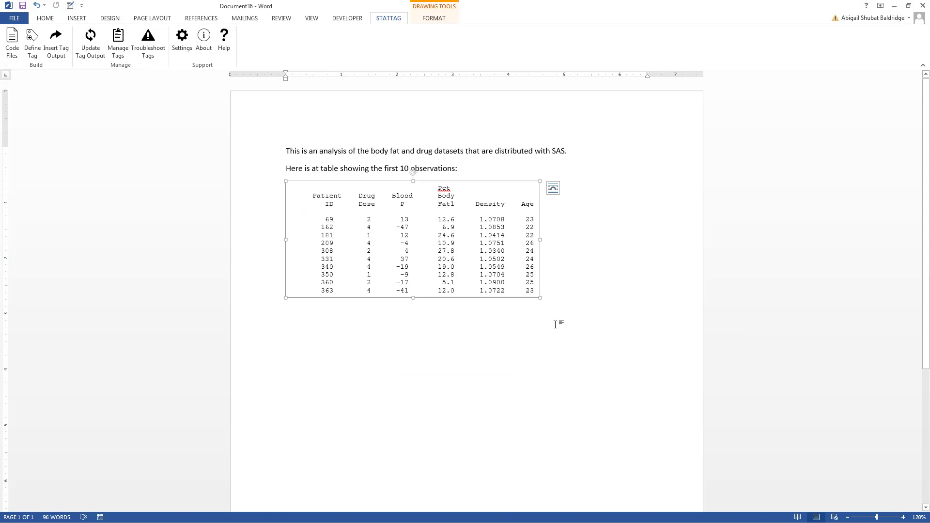
# - Start a new paragraph below the inserted table output with the text "There are n="
pyautogui.click(644, 292)
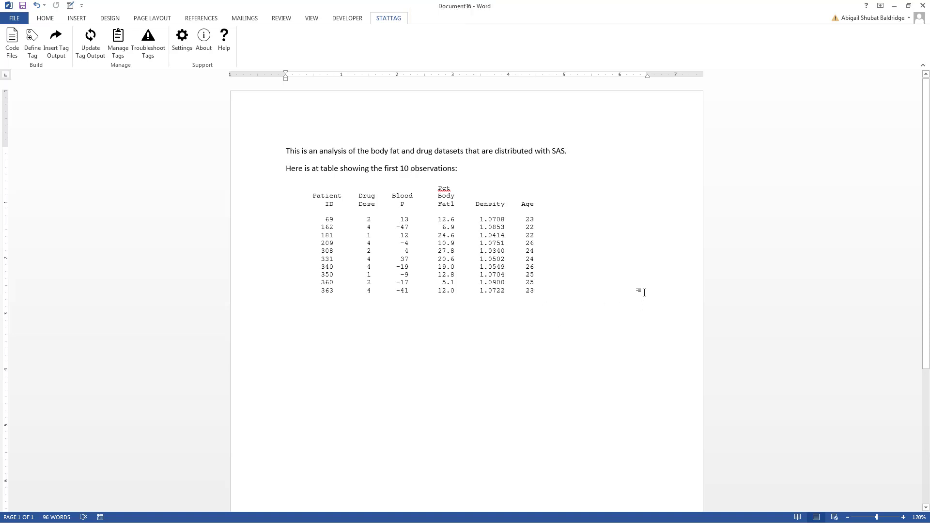
pyautogui.press('Return')
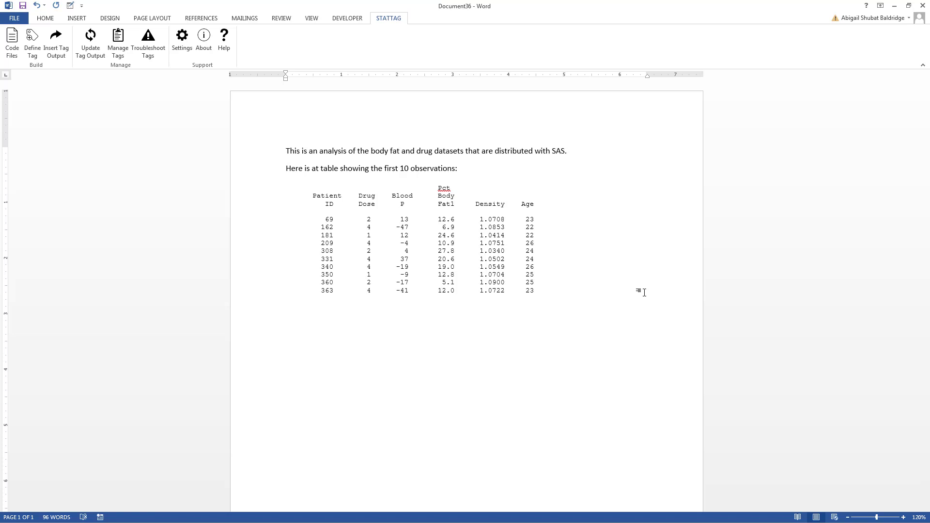
pyautogui.write('There are n=')
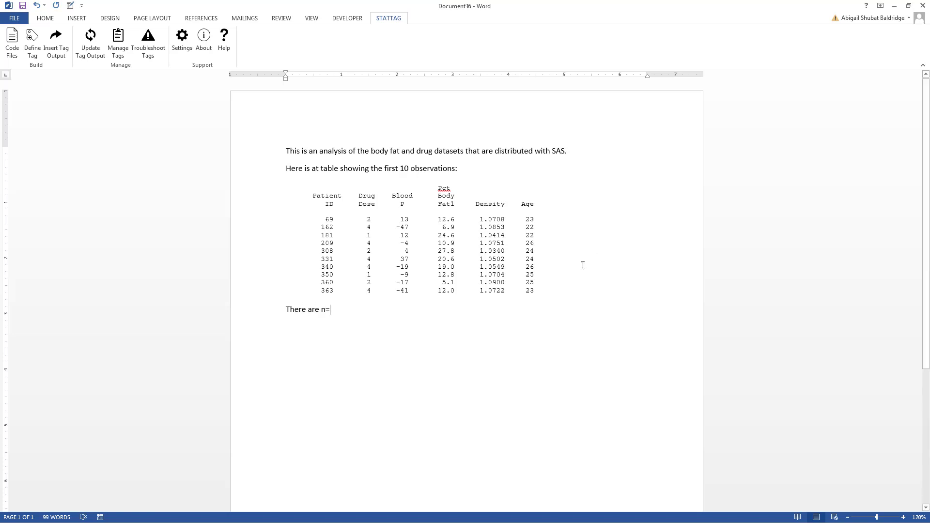
# - Define a tag named "Total N" on the %put &num; line with result type Value, and insert it after "n="
pyautogui.click(33, 47)
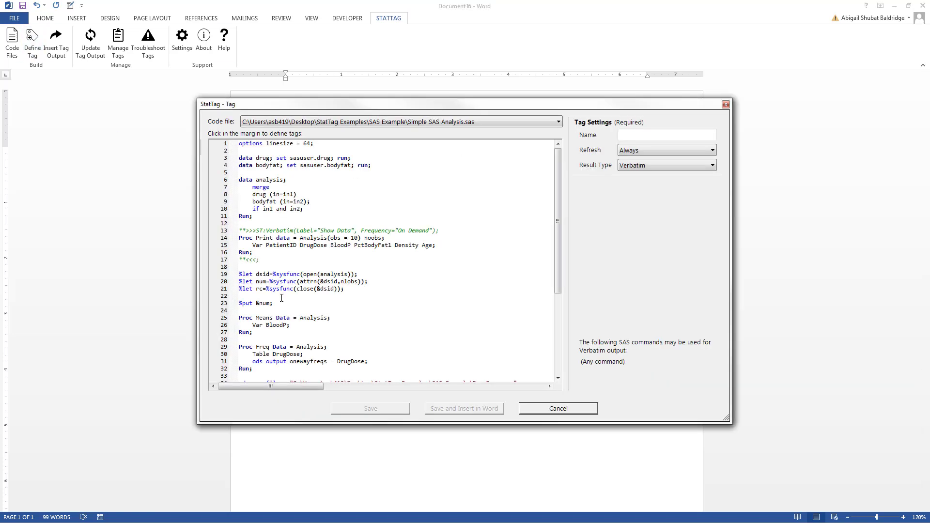
pyautogui.click(232, 303)
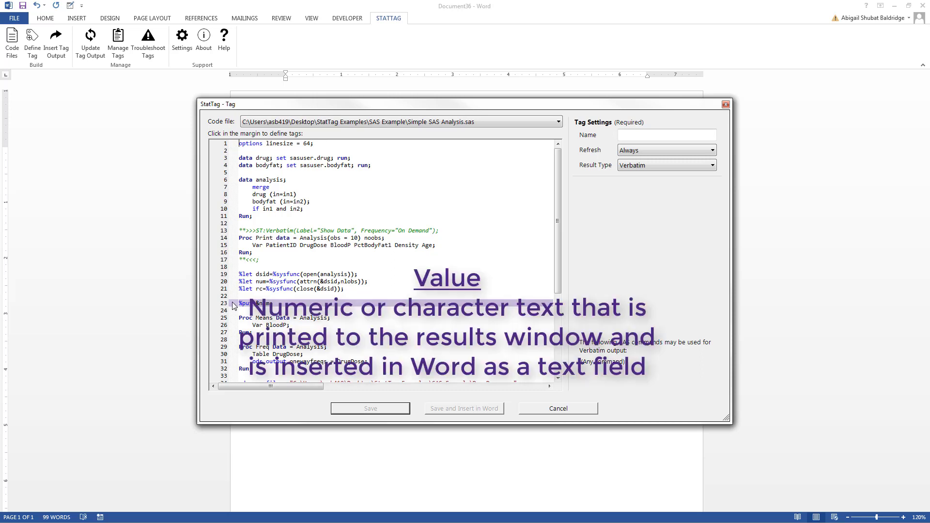
pyautogui.click(669, 137)
pyautogui.write('Total N')
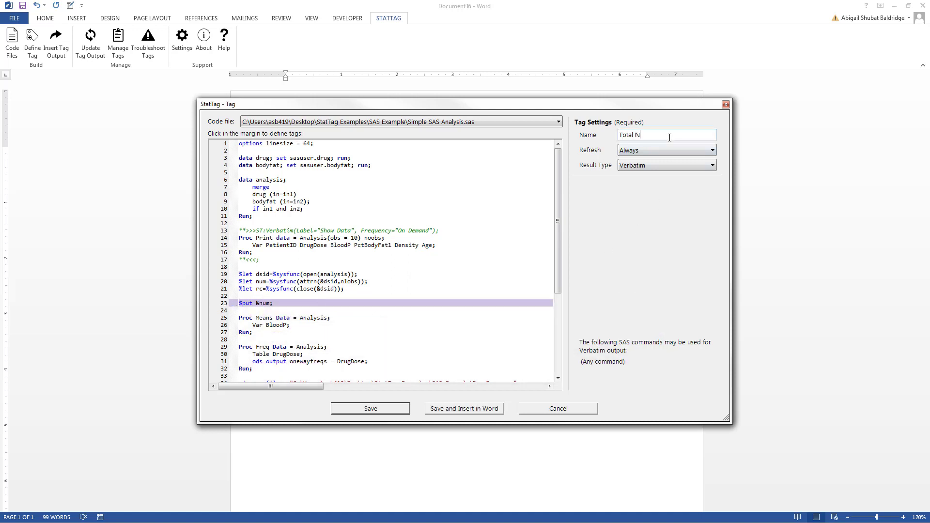
pyautogui.click(669, 172)
pyautogui.click(670, 177)
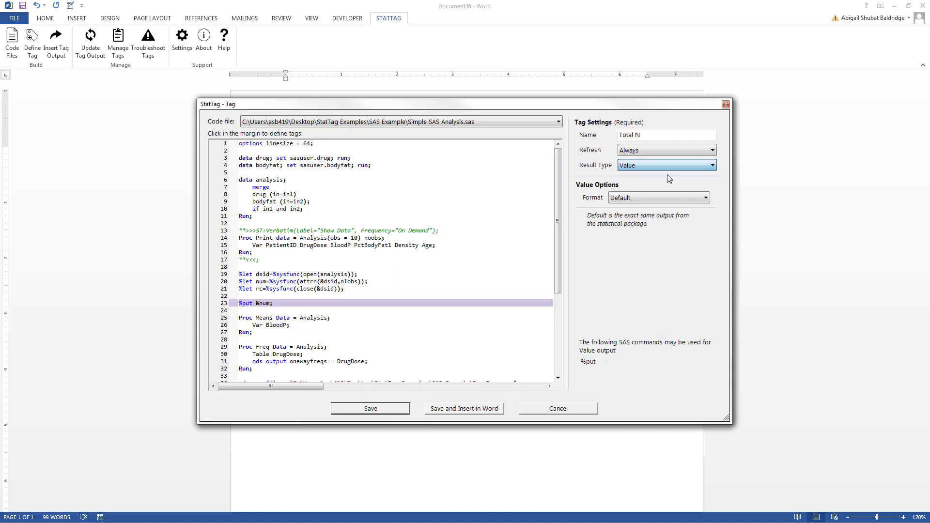
pyautogui.click(459, 412)
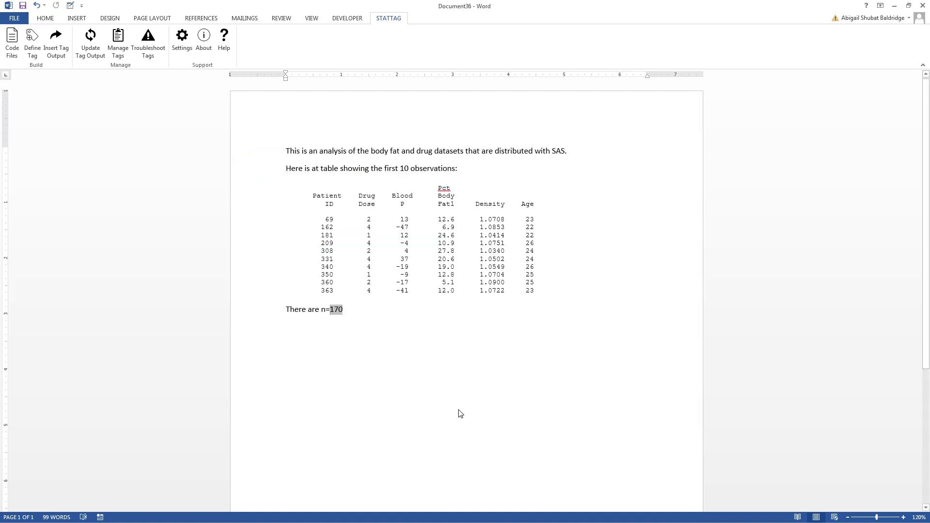
# - Continue the sentence after the inserted value with "observations in the dataset, and the mean (sd) blood pressure is:" and begin a new line
pyautogui.click(438, 316)
pyautogui.write('observation')
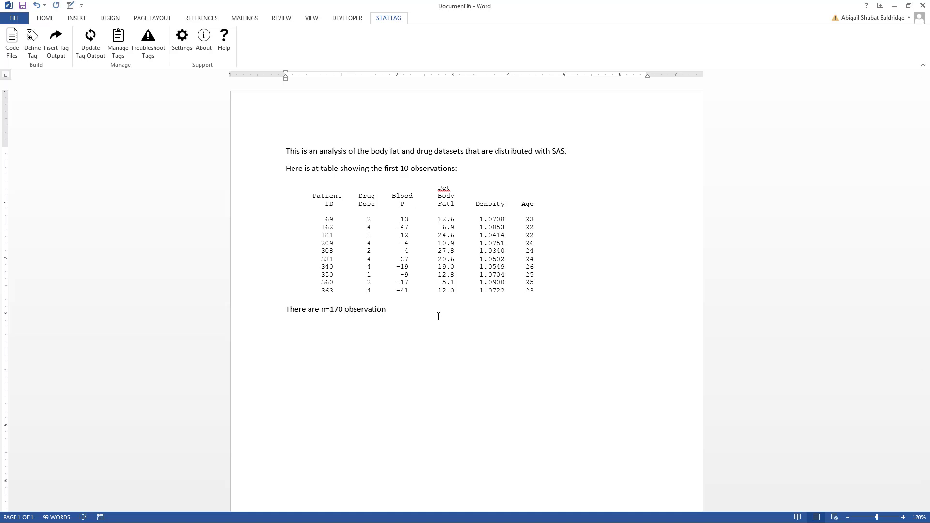
pyautogui.write('s in the dataset, and the mean (sd)')
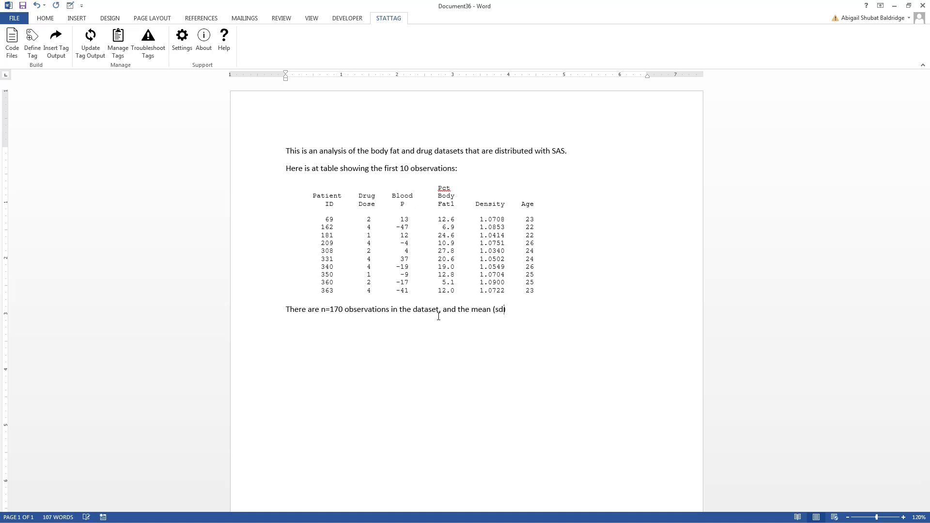
pyautogui.write(' blood pressure is:')
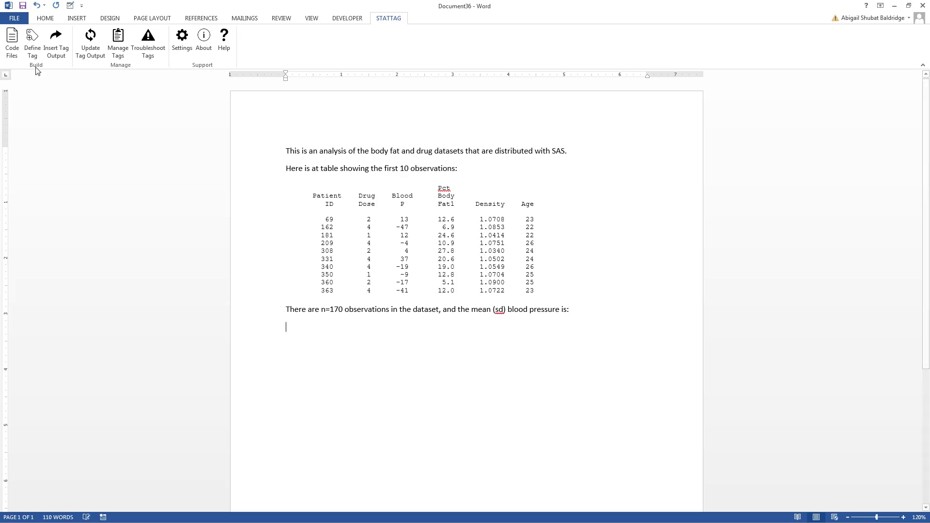
# - Define a Verbatim tag named "Mean SD" on the Proc Means block for BloodP, and save and insert it in the document
pyautogui.click(32, 43)
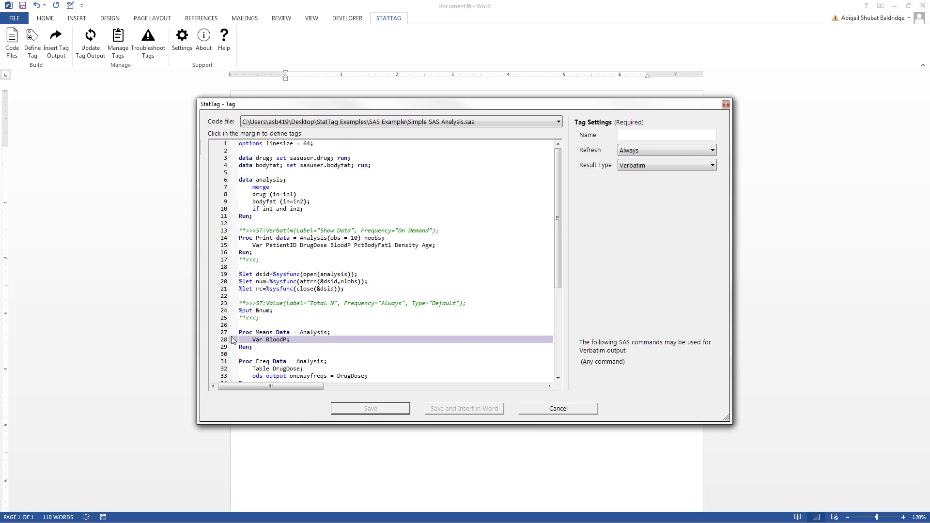
pyautogui.moveTo(231, 341); pyautogui.dragTo(231, 347)
pyautogui.click(640, 137)
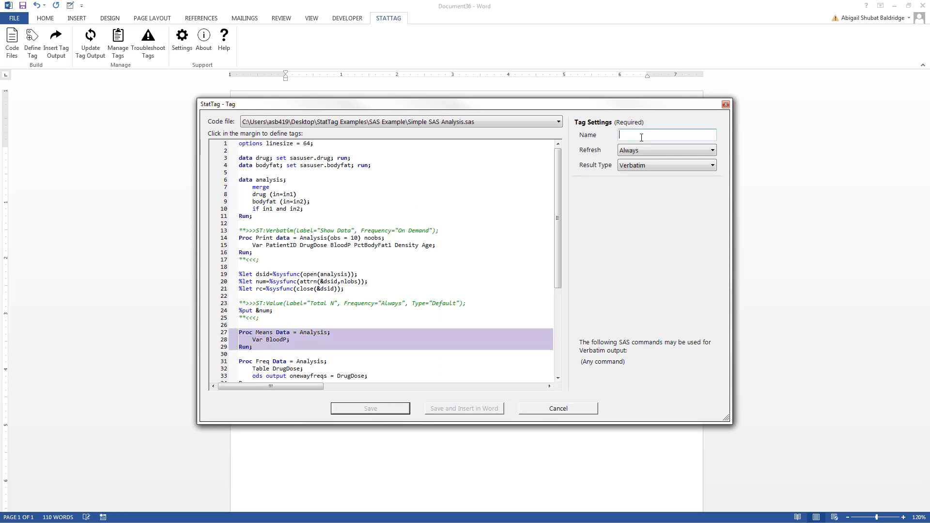
pyautogui.write('Mean SD')
pyautogui.click(468, 412)
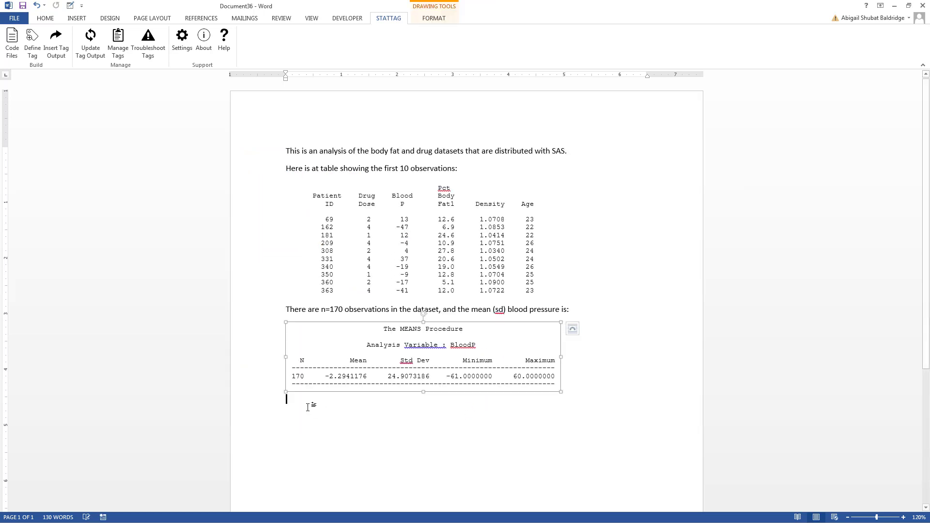
# - Add the heading "Table 1." below the means output, and insert under it a Table-type tag named "Table 1" covering the DrugDose ods csv block
pyautogui.click(589, 406)
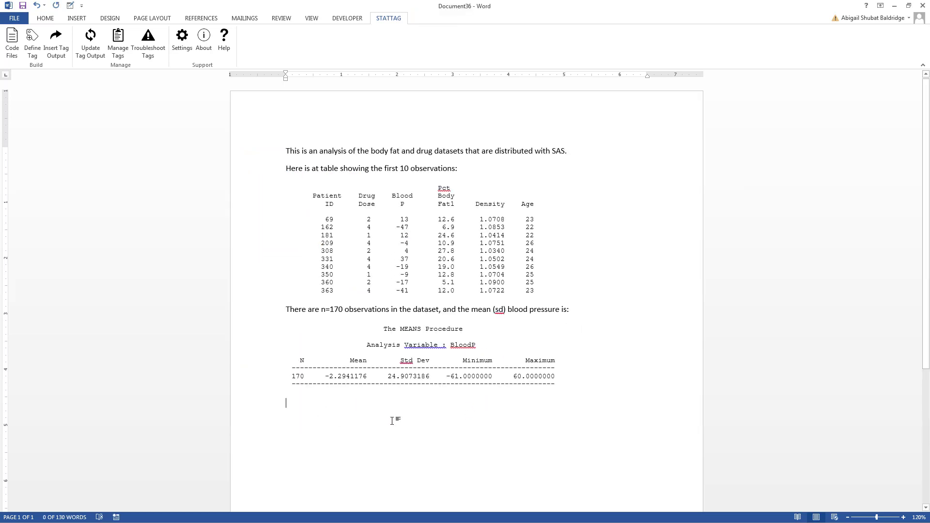
pyautogui.write('Table 1.')
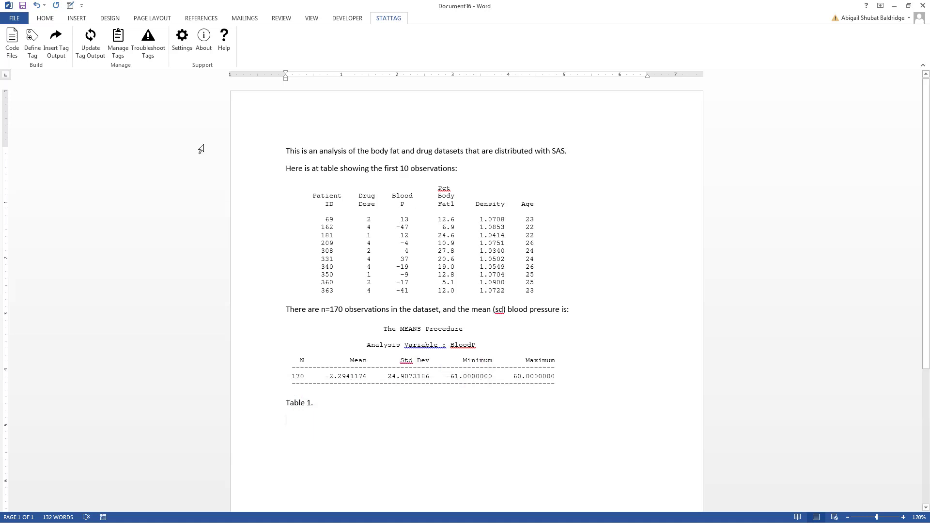
pyautogui.click(33, 44)
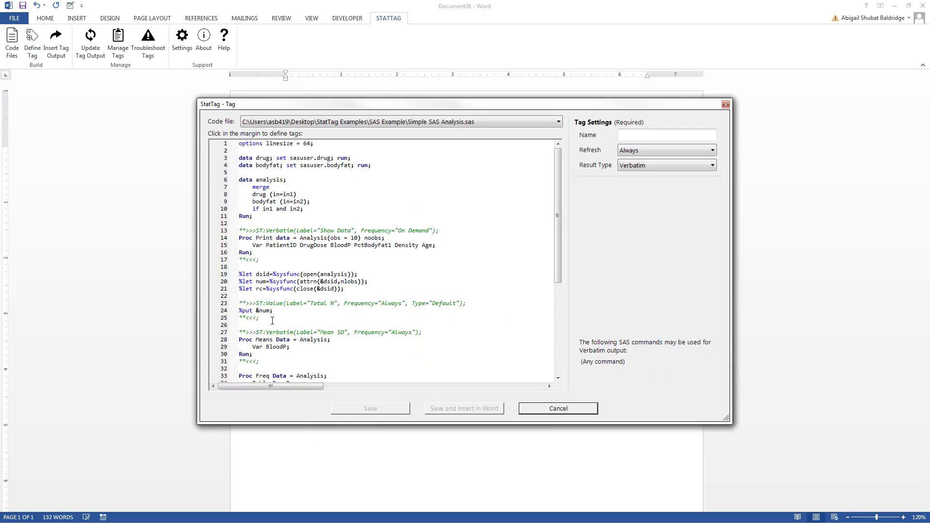
pyautogui.moveTo(554, 220); pyautogui.dragTo(556, 326)
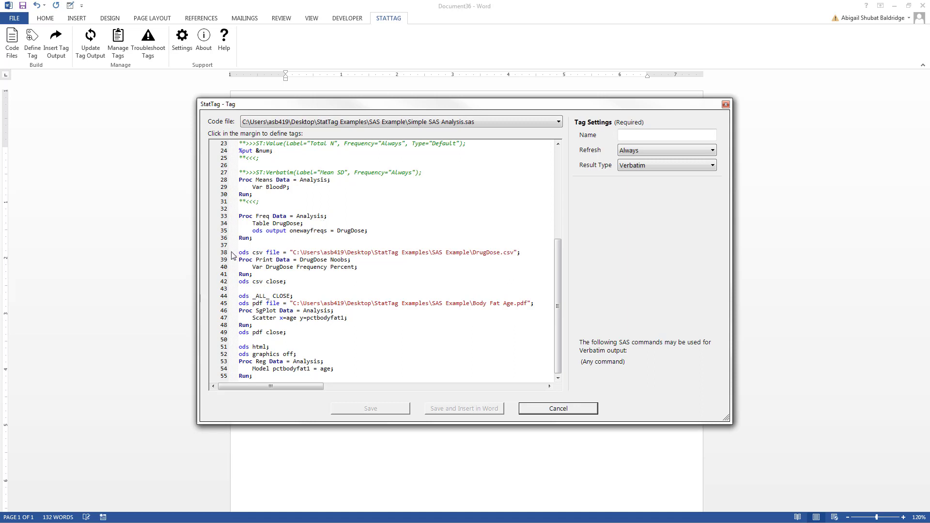
pyautogui.moveTo(230, 254); pyautogui.dragTo(229, 274)
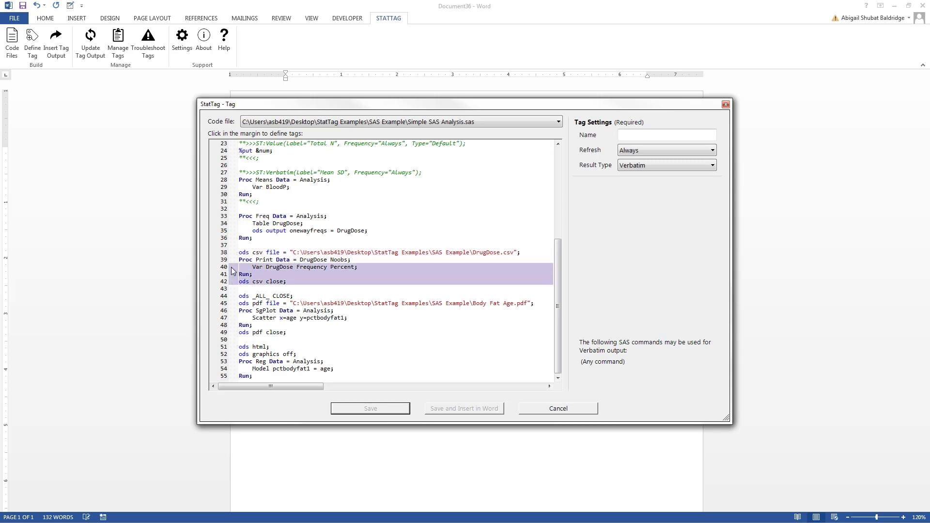
pyautogui.click(640, 132)
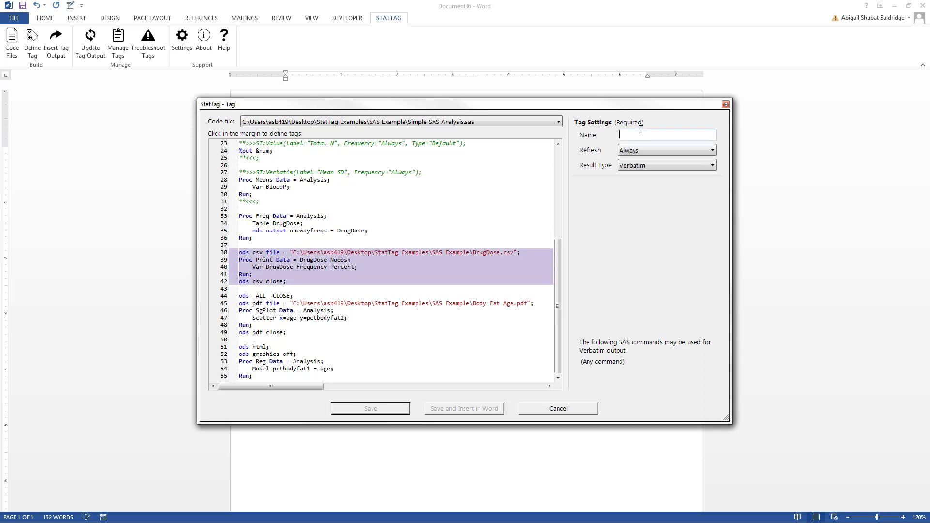
pyautogui.write('Table 1')
pyautogui.click(632, 166)
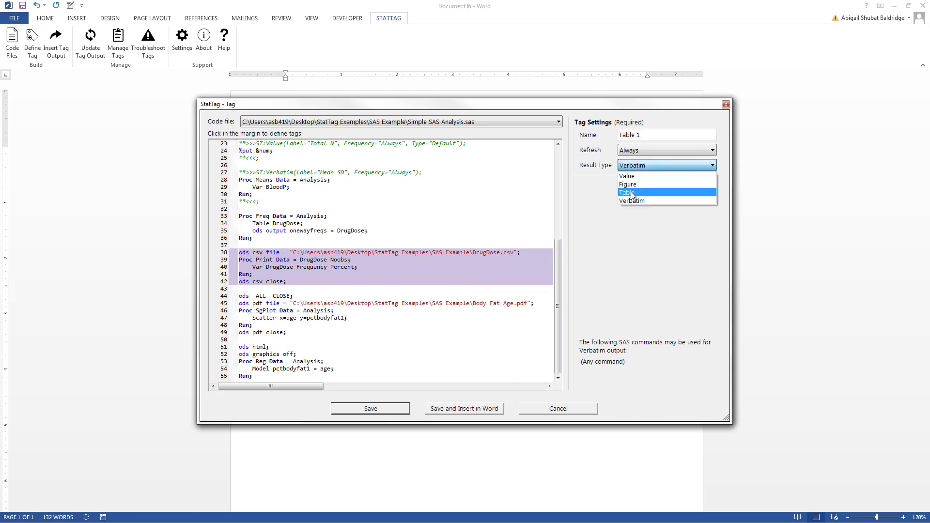
pyautogui.click(632, 194)
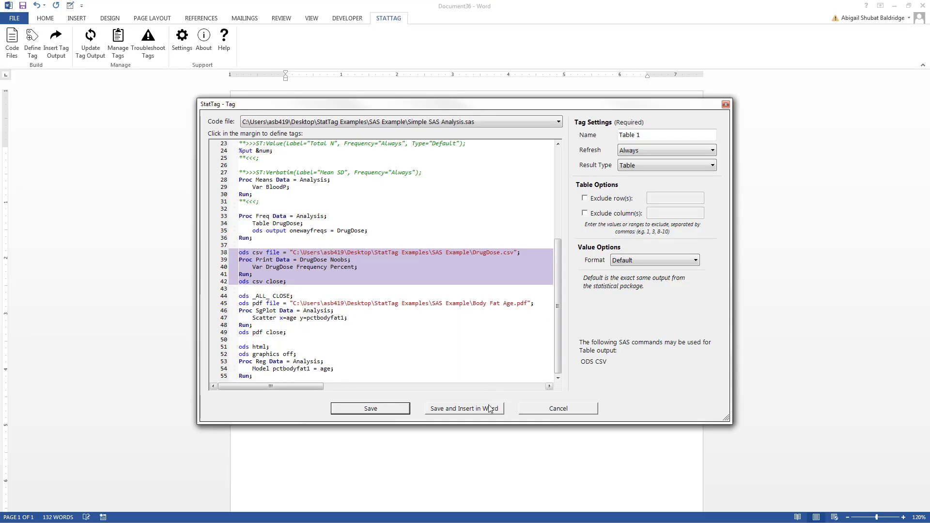
pyautogui.click(477, 409)
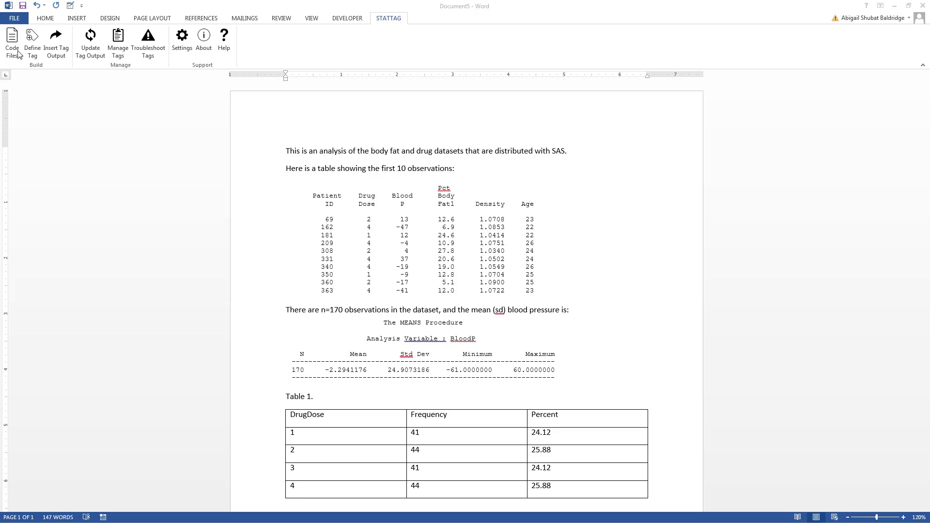
# - Add the heading "Figure 1." below the drug dose table and begin a new line
pyautogui.click(691, 489)
pyautogui.scroll(-1, 691, 489)
pyautogui.click(692, 489)
pyautogui.write('Figure 1.')
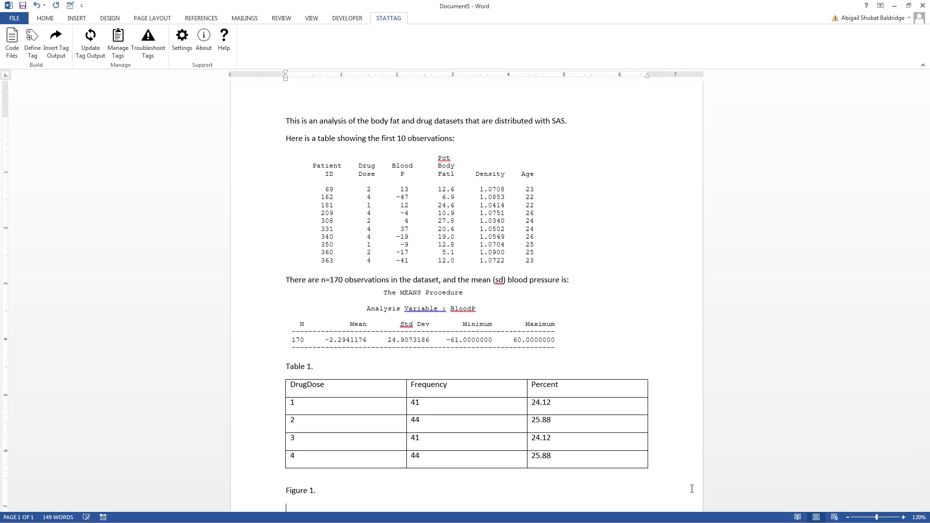
# - Define a tag named "Figure 1" with result type Figure on the ods pdf scatter plot block, and insert it below the figure heading
pyautogui.scroll(-4, 484, 387)
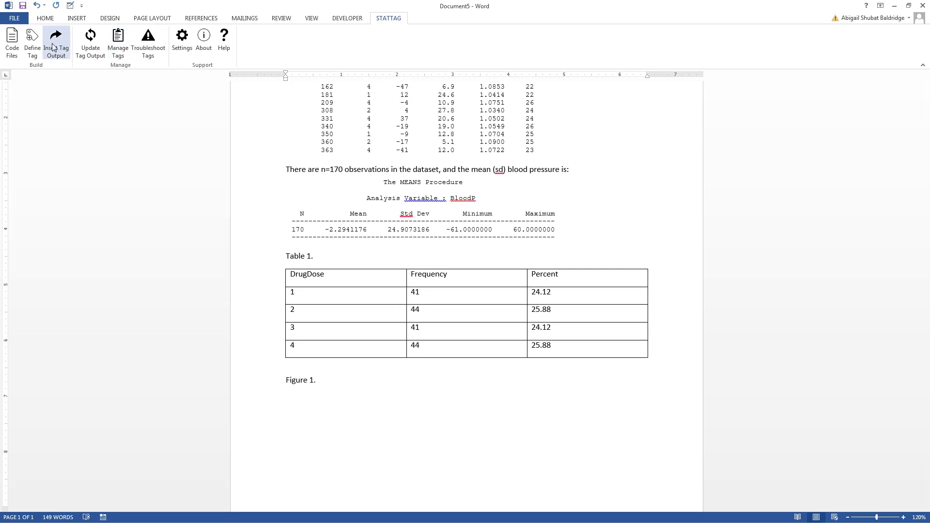
pyautogui.click(32, 43)
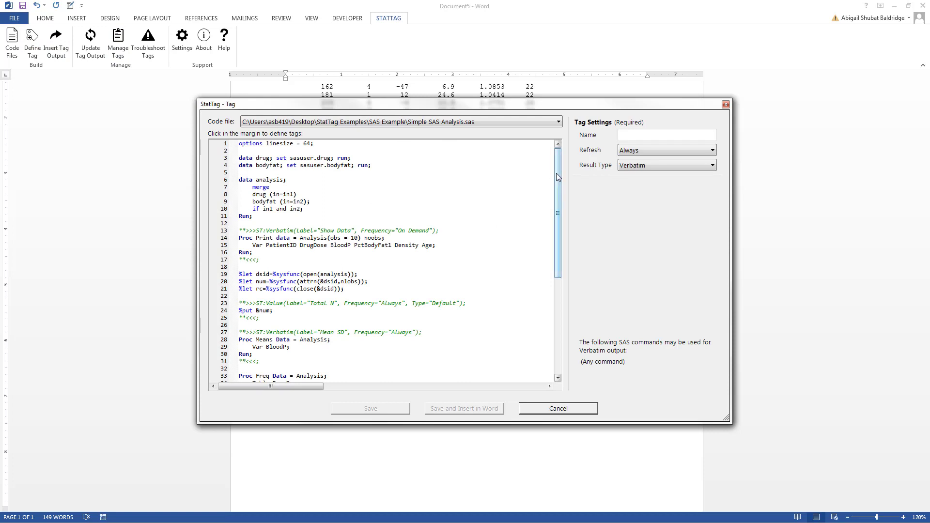
pyautogui.moveTo(556, 173); pyautogui.dragTo(558, 291)
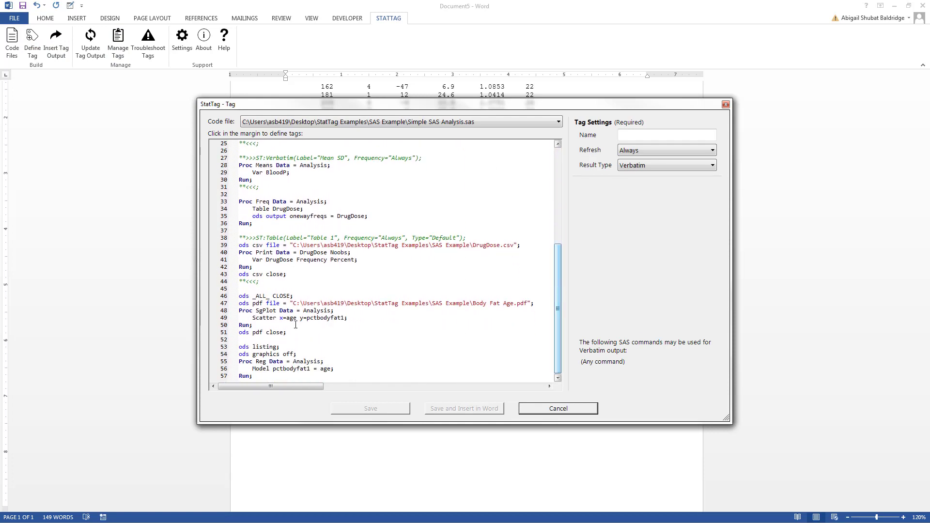
pyautogui.click(231, 297)
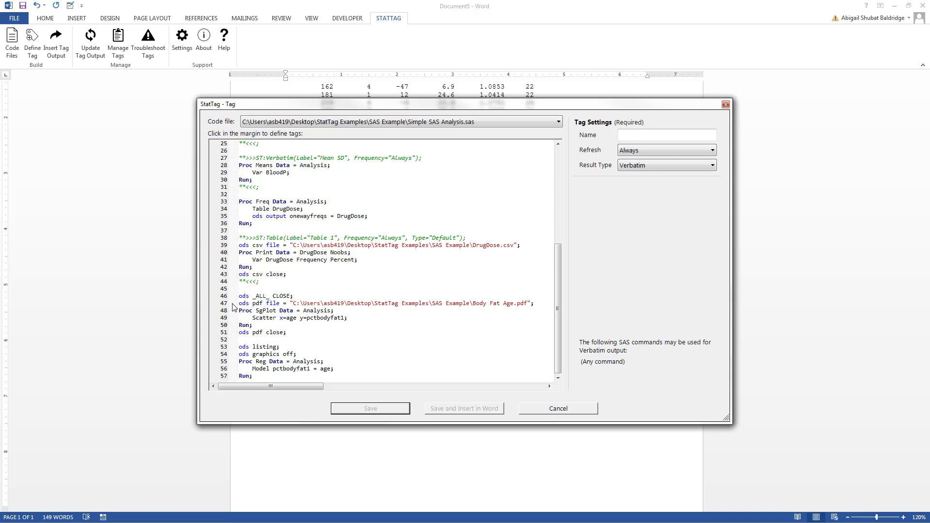
pyautogui.moveTo(232, 305); pyautogui.dragTo(232, 333)
pyautogui.click(692, 134)
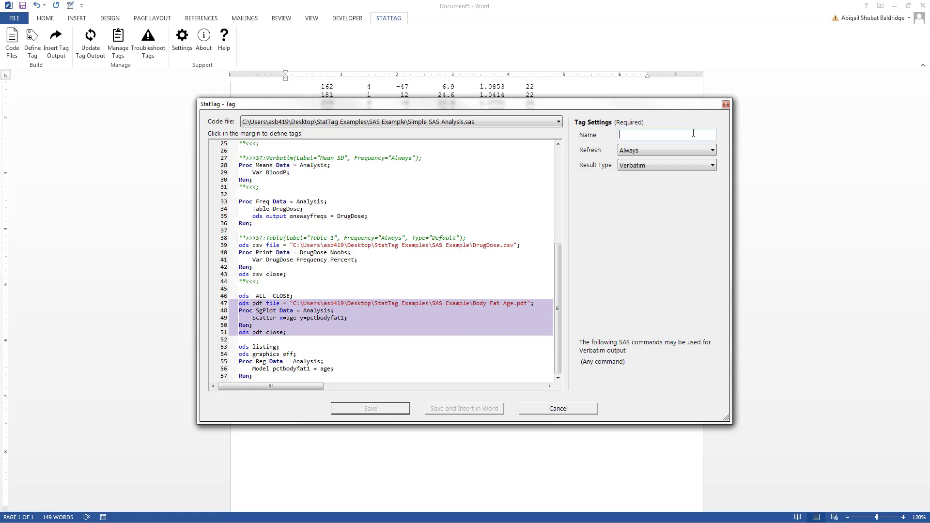
pyautogui.write('Figure 1')
pyautogui.click(667, 166)
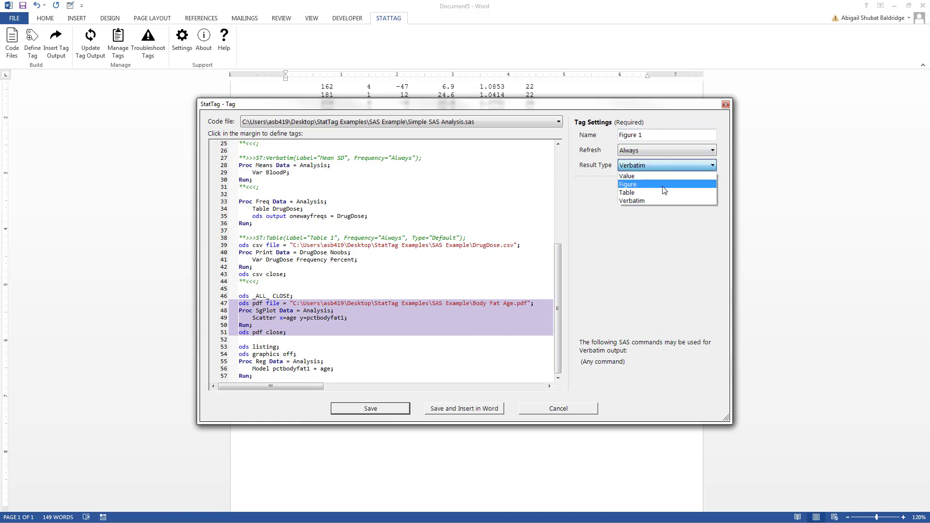
pyautogui.click(660, 180)
pyautogui.click(455, 408)
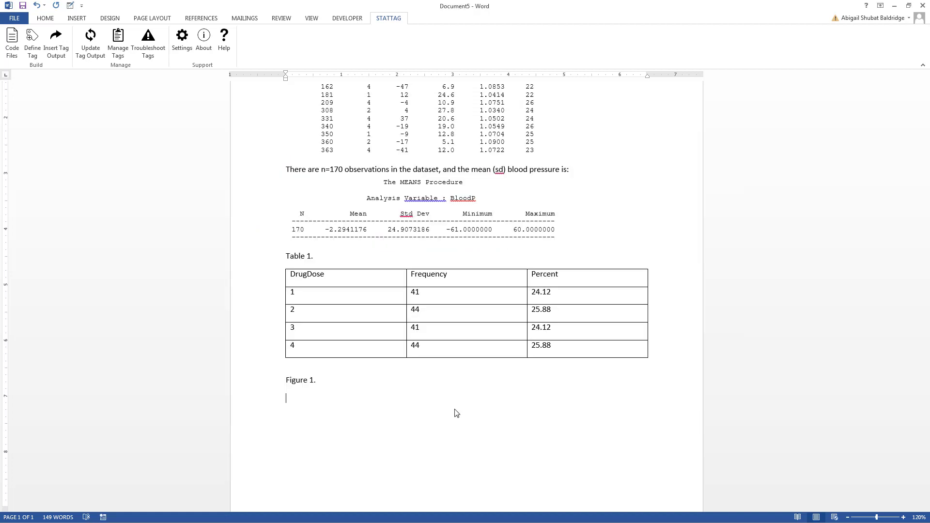
# - Add the heading "Regression model:" on the page after the scatter plot and begin a new line
pyautogui.scroll(-10, 455, 413)
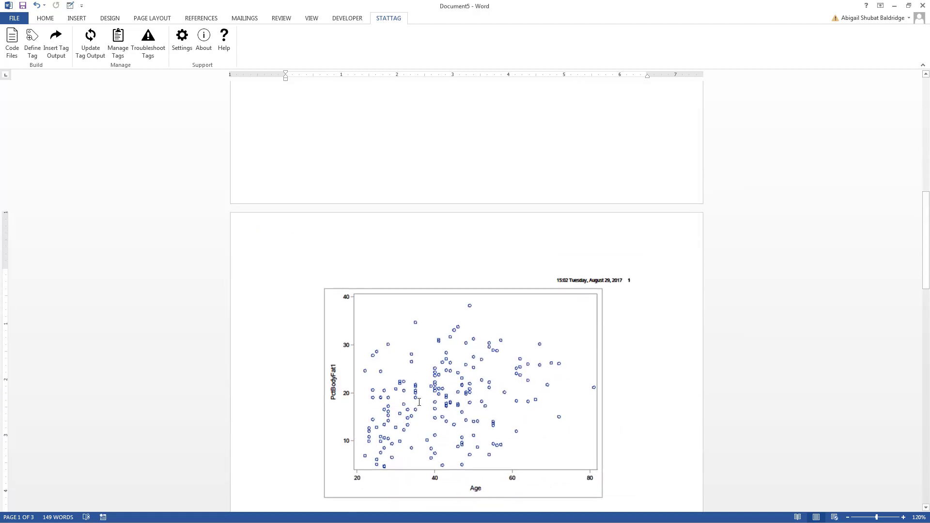
pyautogui.scroll(-3, 485, 382)
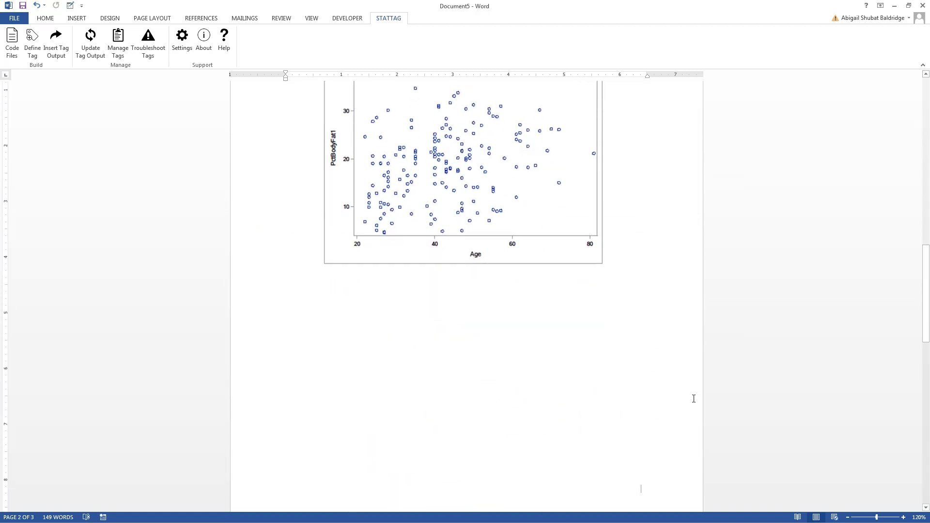
pyautogui.hotkey('ctrl', 'z')
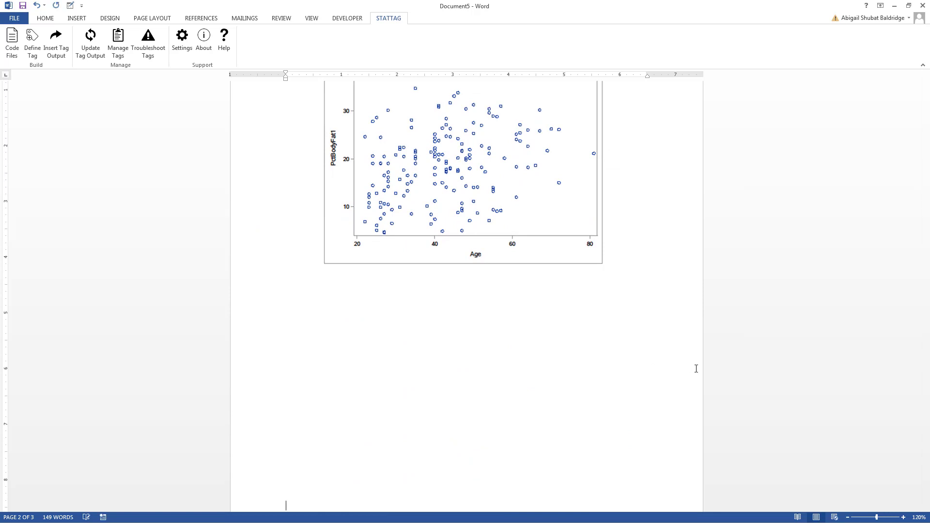
pyautogui.scroll(-7, 696, 368)
pyautogui.press('Down')
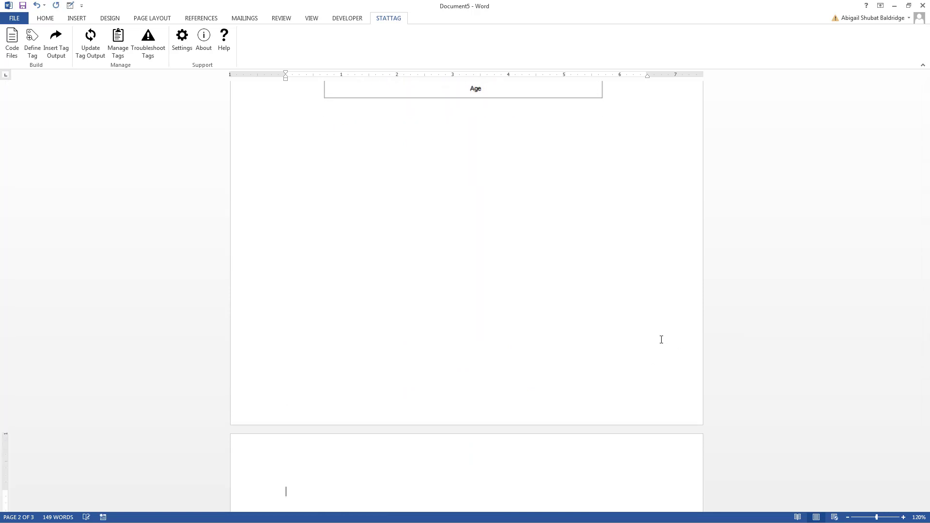
pyautogui.write('Regres')
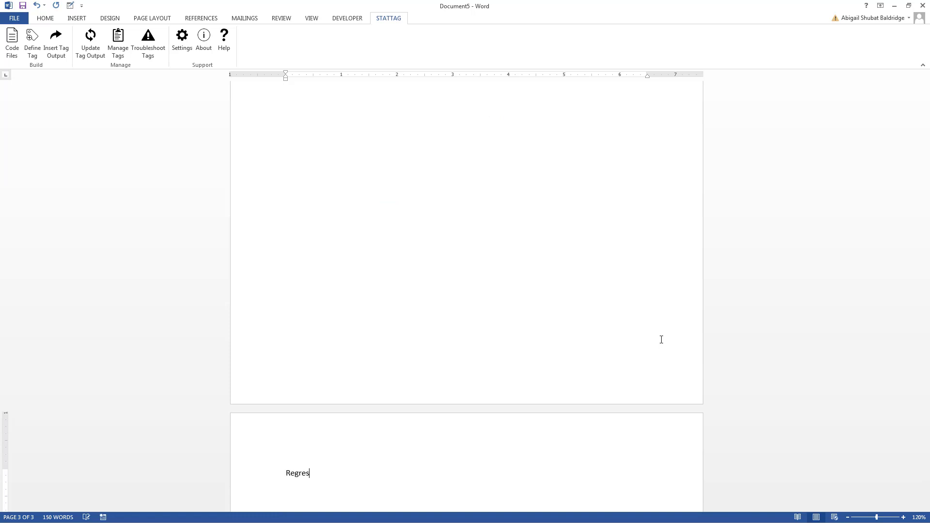
pyautogui.write('sion model:')
# - Define a Verbatim tag named "Regression" on the Proc Reg block, and save and insert its output below the regression heading
pyautogui.click(32, 40)
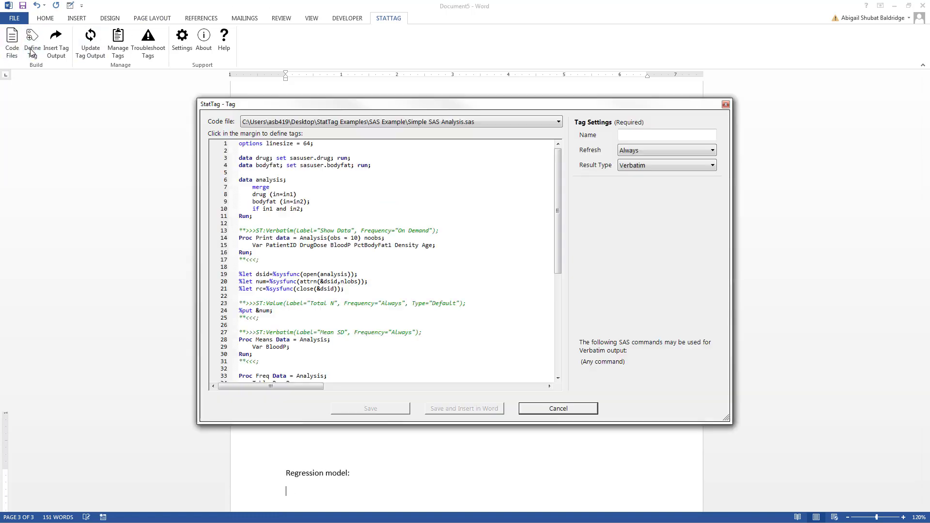
pyautogui.moveTo(557, 216); pyautogui.dragTo(559, 327)
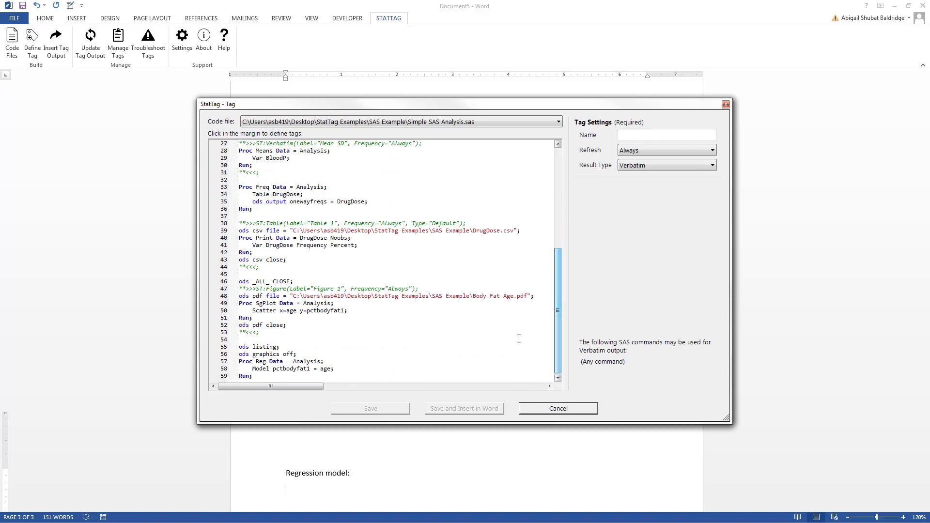
pyautogui.moveTo(233, 360); pyautogui.dragTo(236, 379)
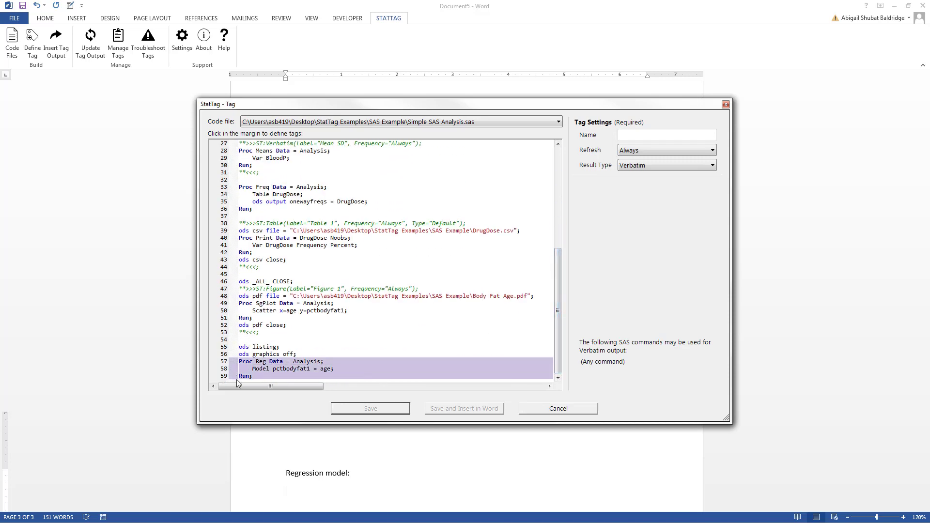
pyautogui.click(644, 135)
pyautogui.write('Regression')
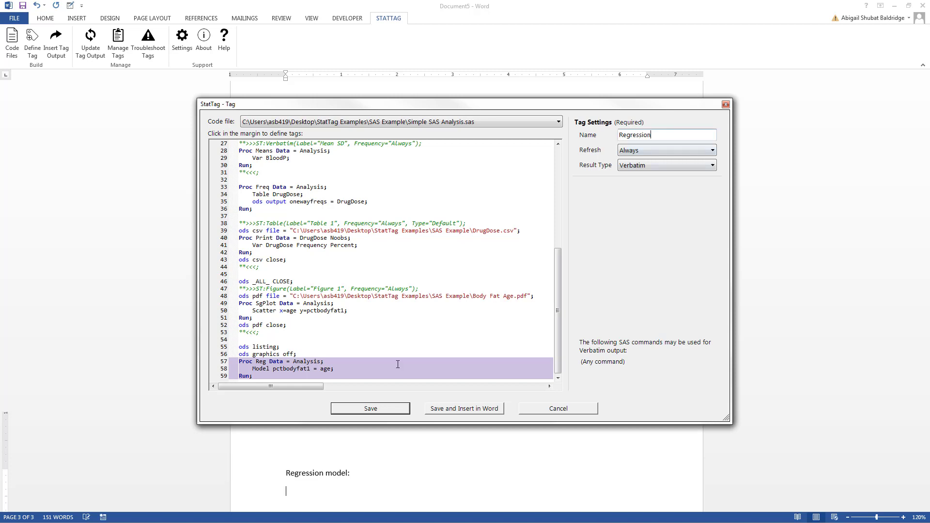
pyautogui.click(442, 409)
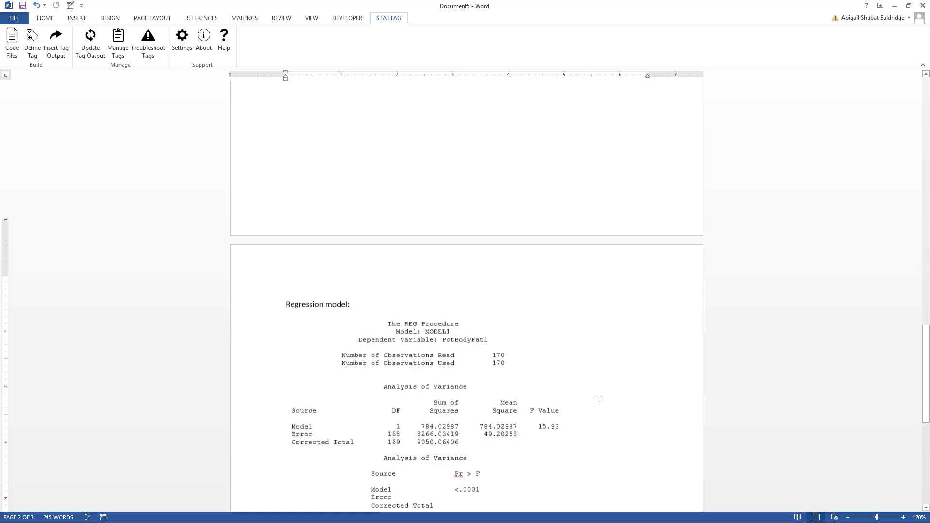
pyautogui.scroll(-3, 596, 400)
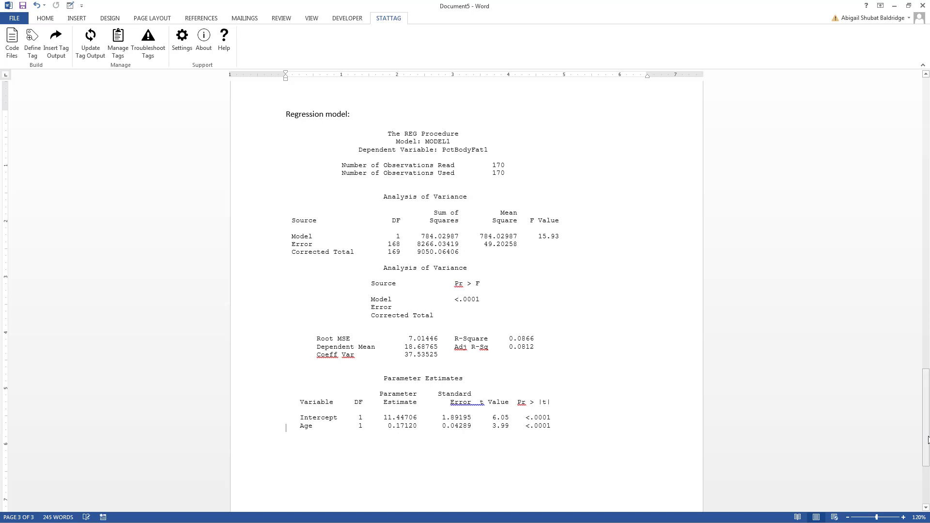
pyautogui.moveTo(924, 433); pyautogui.dragTo(925, 174)
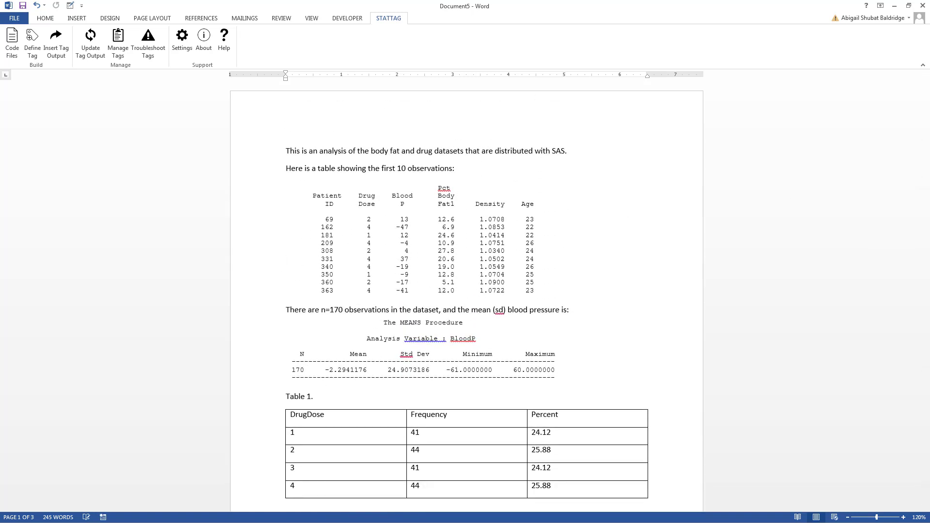